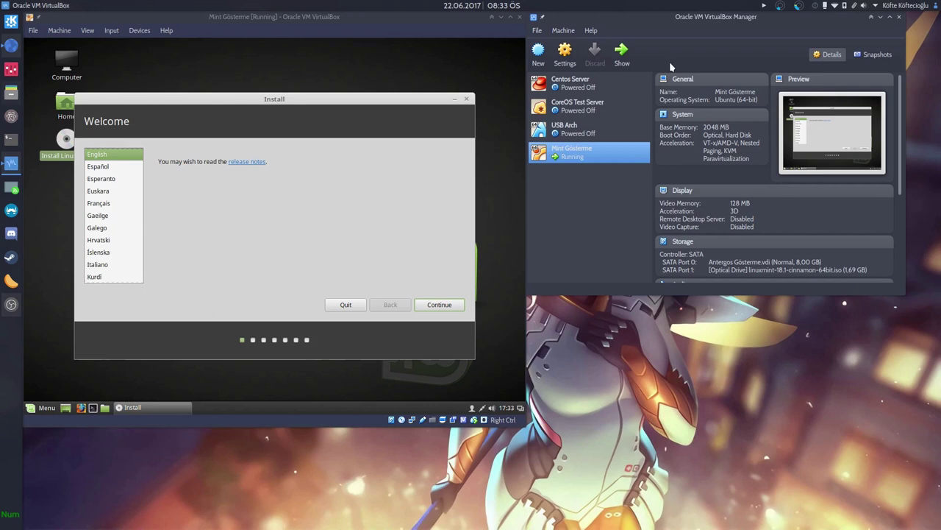
pyautogui.moveTo(304, 25)
pyautogui.mouseDown()
pyautogui.moveTo(365, 139)
pyautogui.moveTo(334, 46)
pyautogui.moveTo(306, 23)
pyautogui.mouseUp()
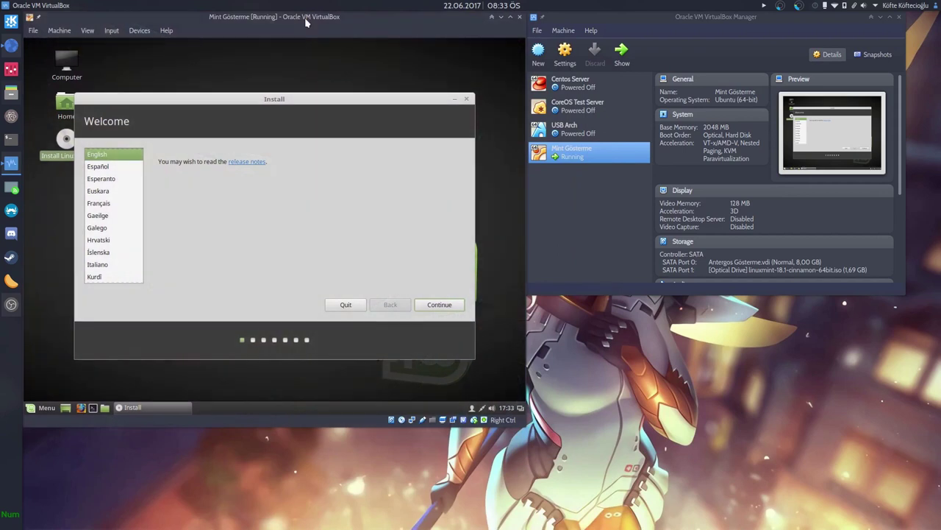
pyautogui.moveTo(282, 97); pyautogui.dragTo(316, 55)
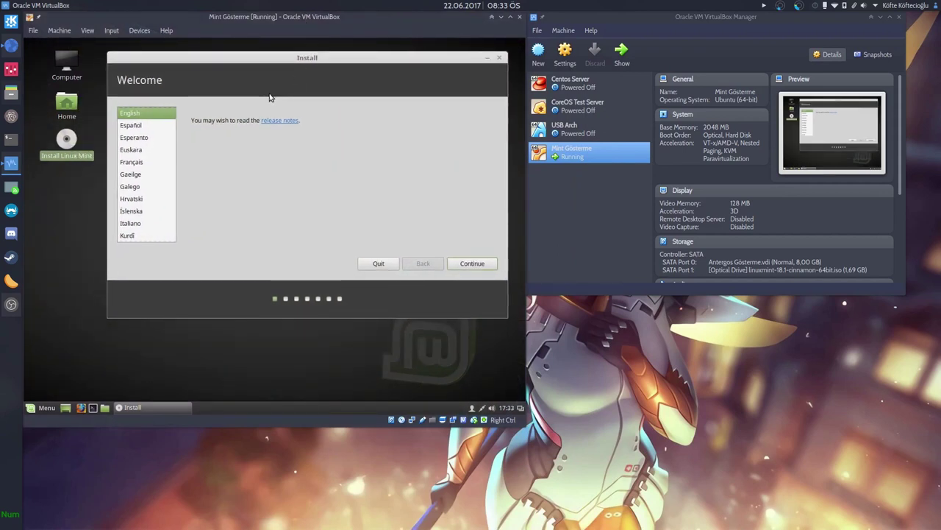
pyautogui.moveTo(280, 67); pyautogui.dragTo(253, 93)
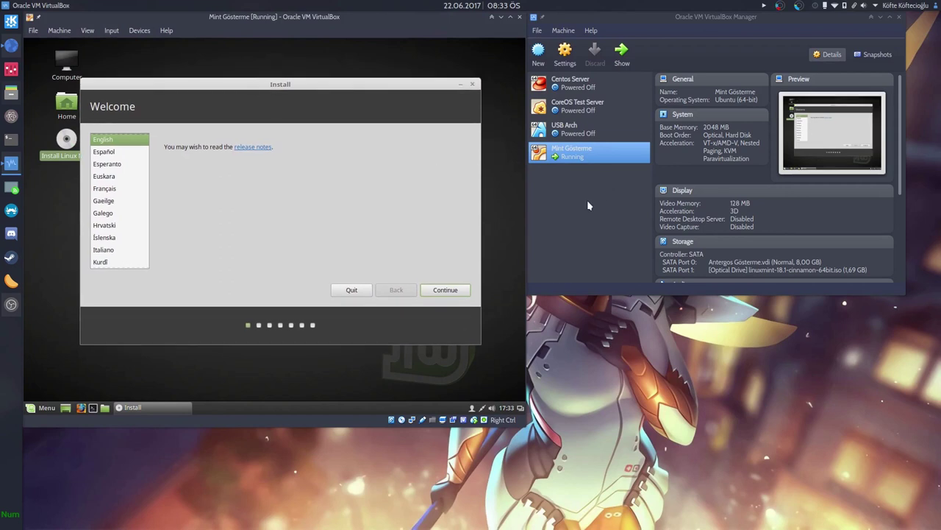
# Step: Review the USB device filters and storage settings of the USB Arch virtual machine, leaving them as they are
pyautogui.click(570, 130)
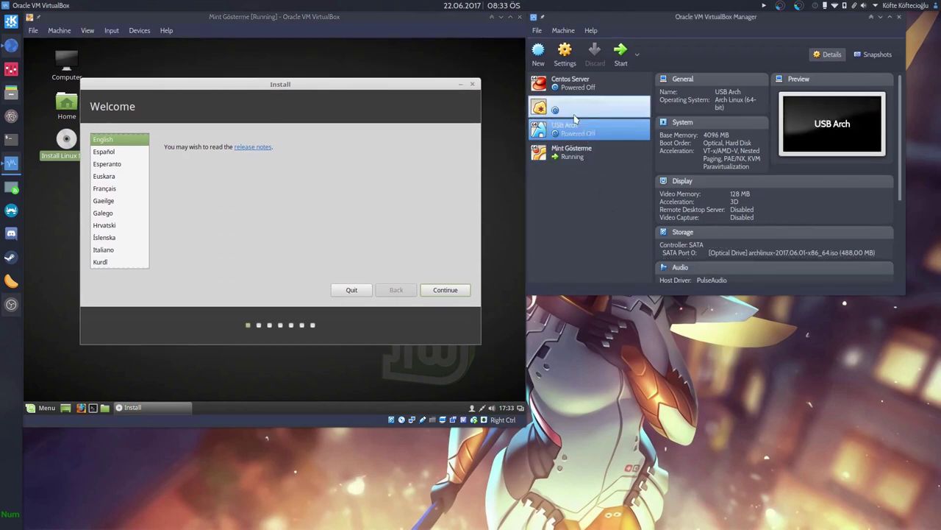
pyautogui.click(565, 50)
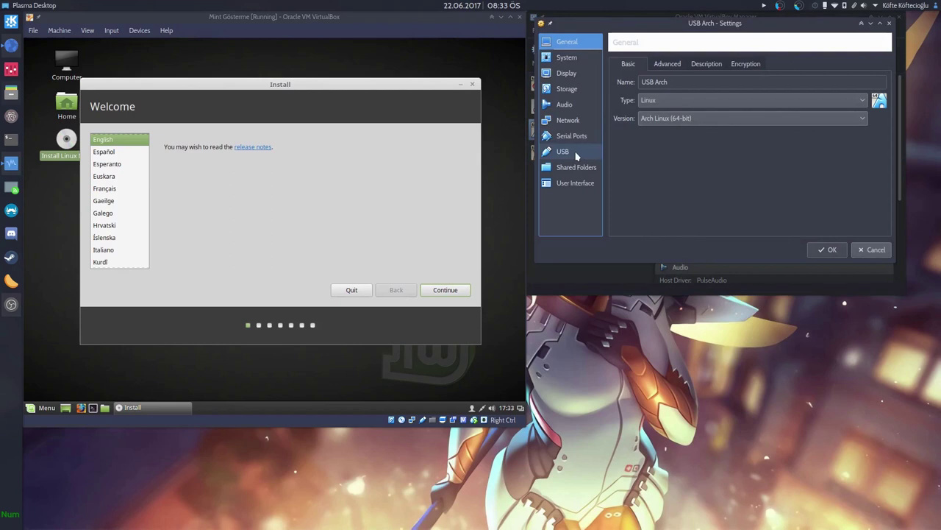
pyautogui.click(562, 151)
pyautogui.moveTo(717, 135)
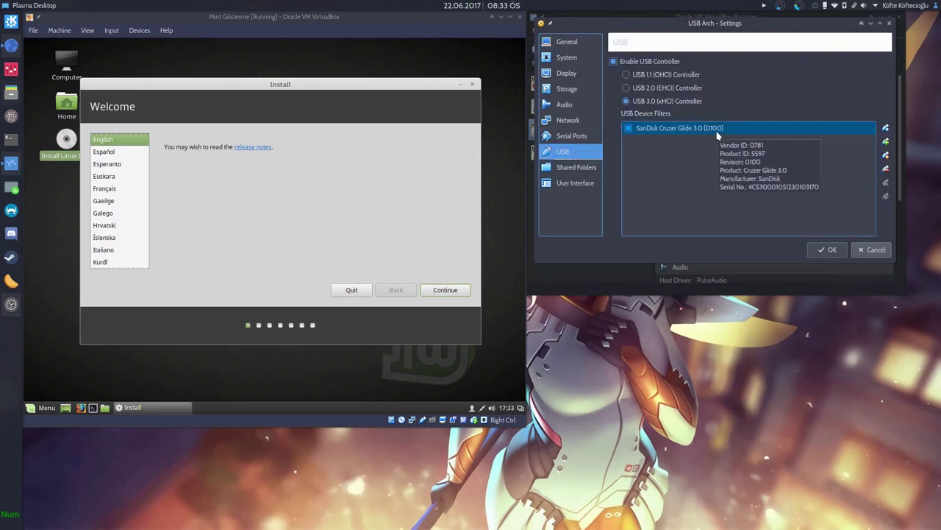
pyautogui.click(583, 89)
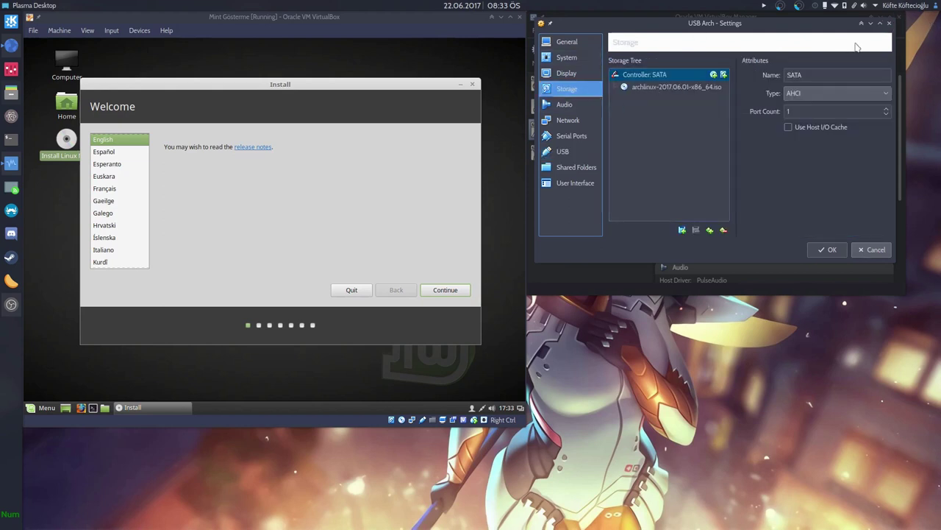
pyautogui.click(889, 25)
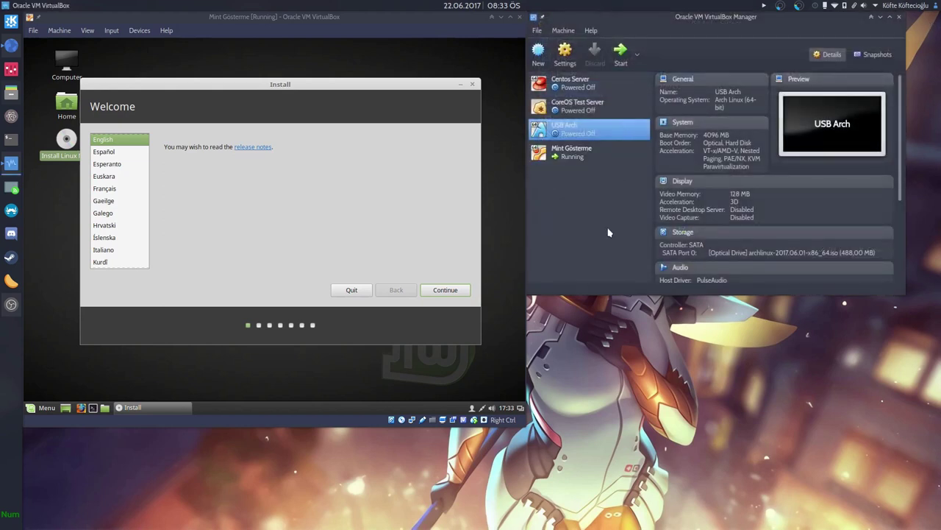
# Step: Inspect the Arch Linux ISO attached to the USB Arch machine's SATA controller and close its settings
pyautogui.click(565, 55)
pyautogui.click(567, 88)
pyautogui.click(671, 87)
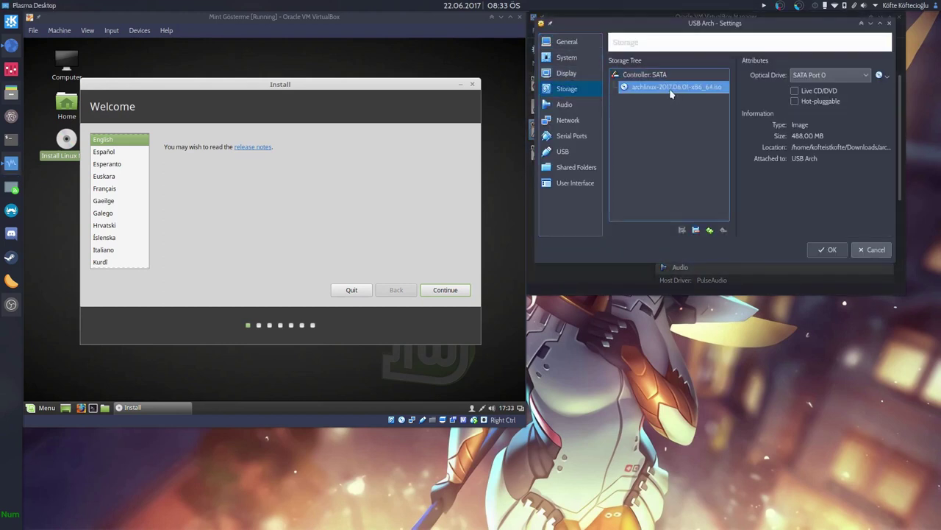
pyautogui.click(889, 25)
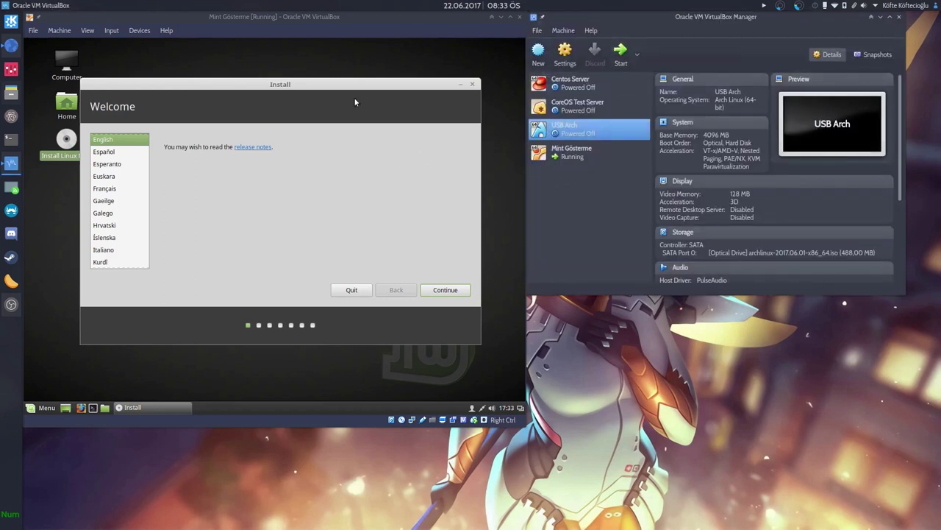
pyautogui.click(310, 17)
pyautogui.moveTo(310, 16)
pyautogui.mouseDown()
pyautogui.moveTo(319, 36)
pyautogui.moveTo(311, 16)
pyautogui.mouseUp()
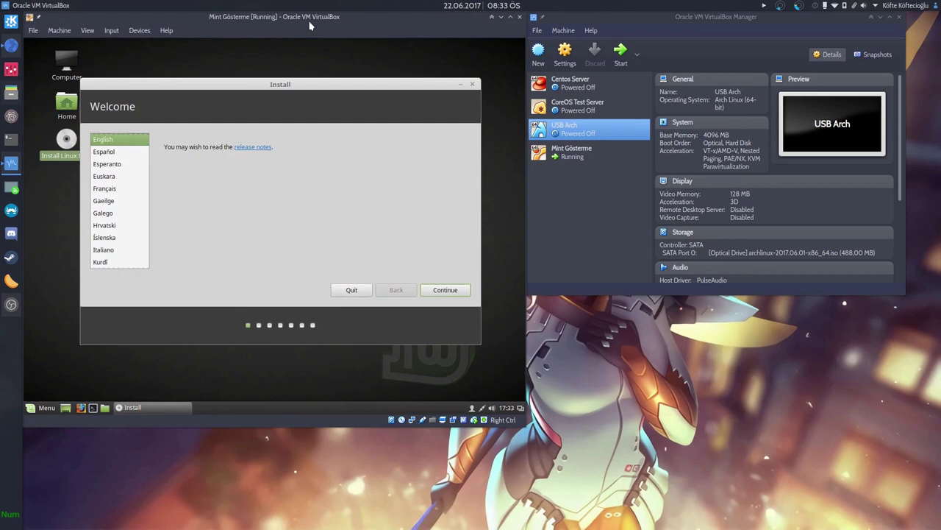
pyautogui.click(583, 207)
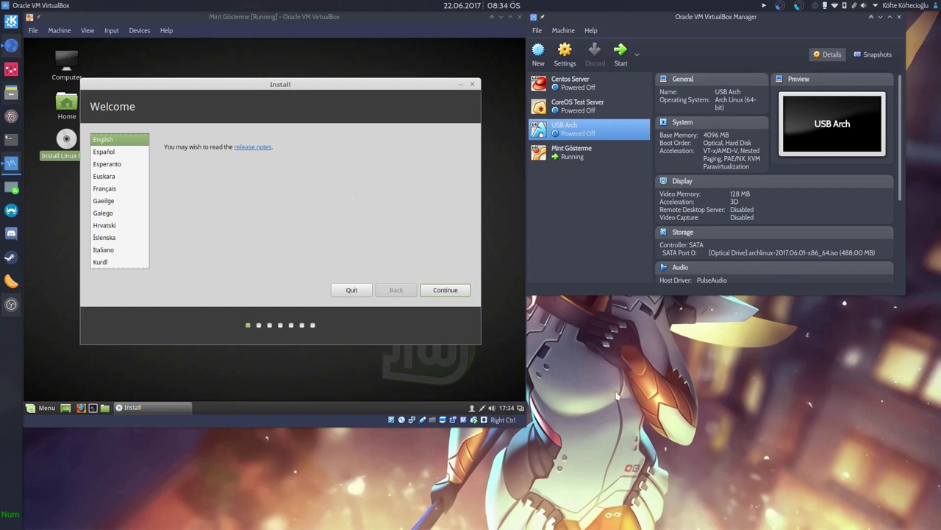
# Step: Switch to Firefox, skim the ArchWiki Installation guide's preparation and installation sections, and return to the VirtualBox windows
pyautogui.hotkey('alt', 'Tab')
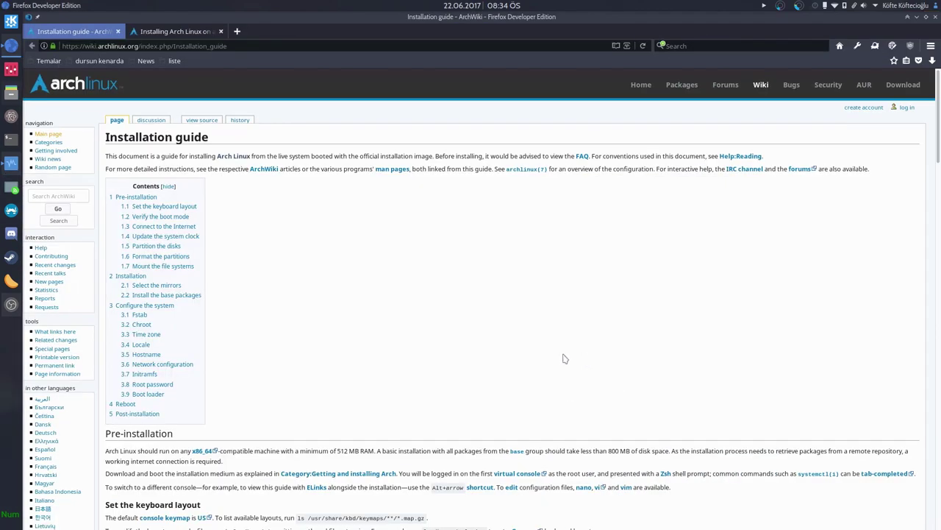
pyautogui.scroll(-12, 584, 357)
pyautogui.scroll(12, 535, 342)
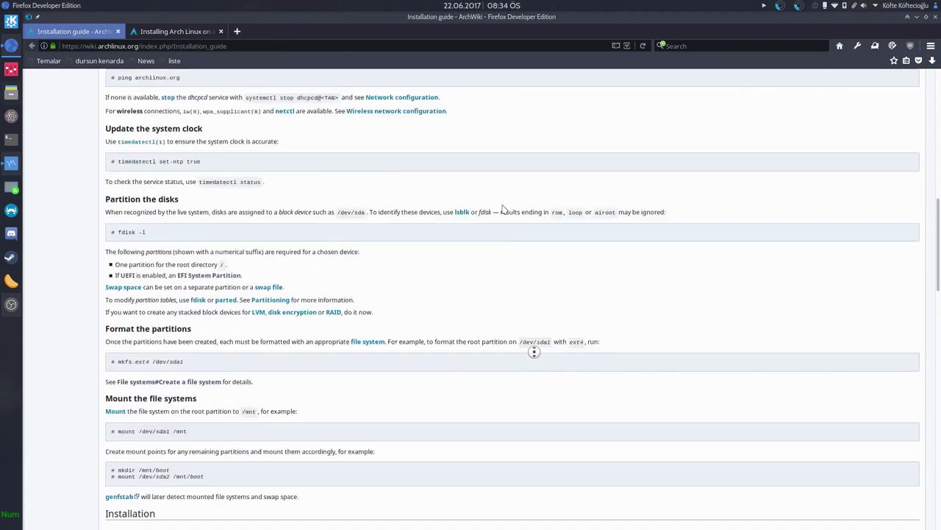
pyautogui.scroll(-10, 505, 214)
pyautogui.scroll(-3, 504, 217)
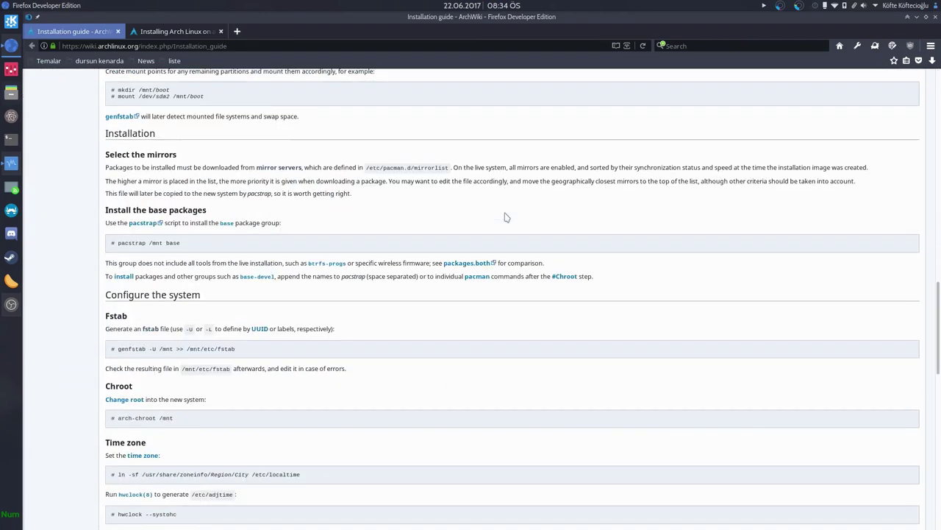
pyautogui.scroll(7, 505, 217)
pyautogui.hotkey('ctrl', 'F2')
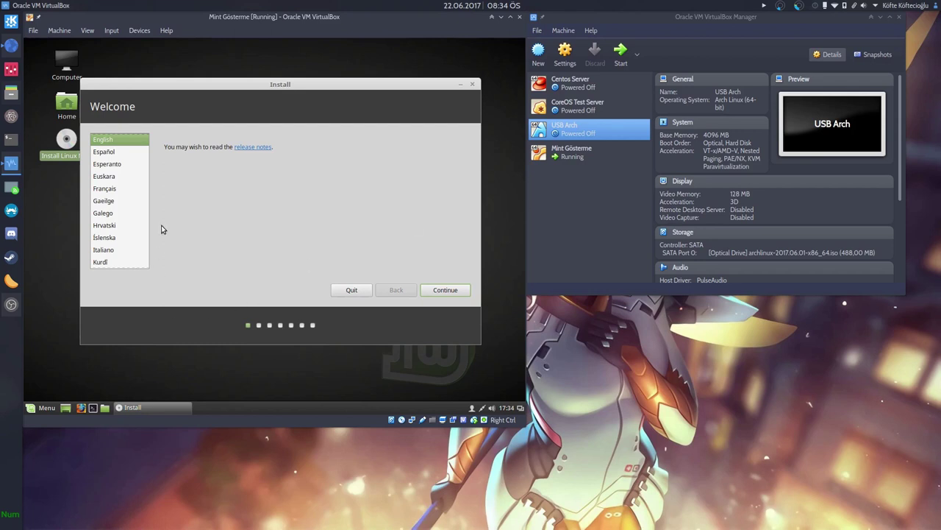
# Step: Set the Linux Mint installer language to Türkçe and continue past the welcome page
pyautogui.scroll(-3, 140, 224)
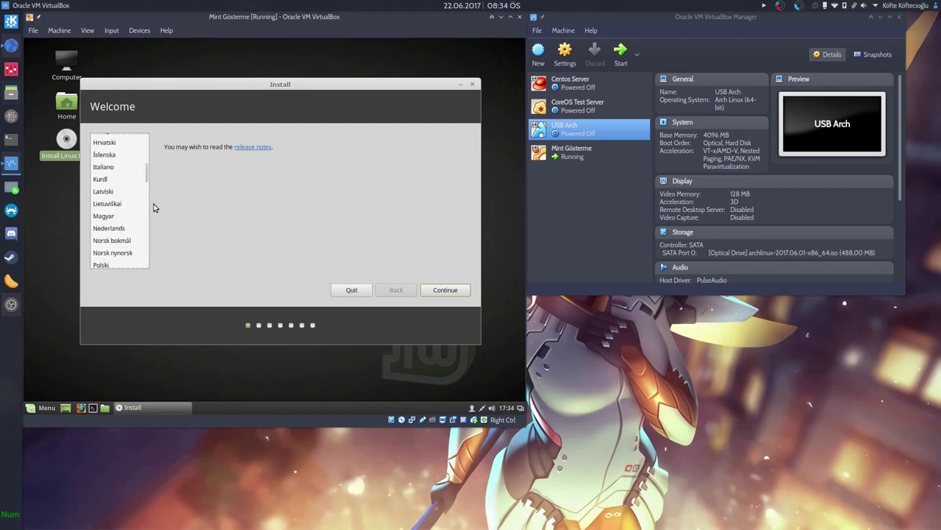
pyautogui.scroll(-3, 145, 197)
pyautogui.scroll(-3, 146, 200)
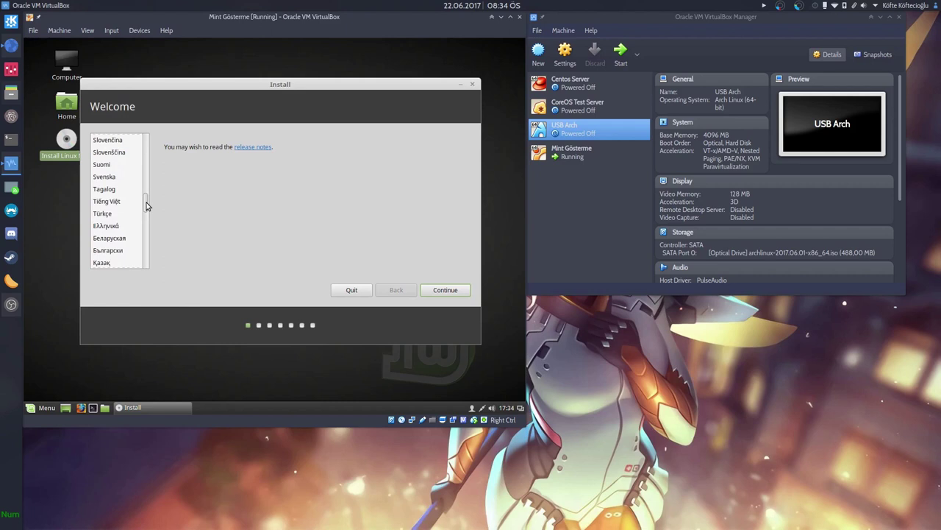
pyautogui.click(125, 225)
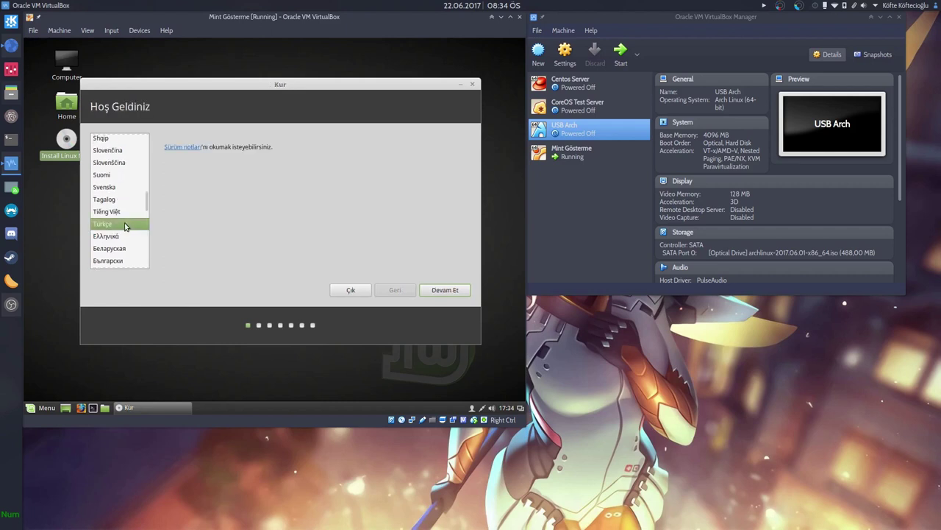
pyautogui.click(444, 290)
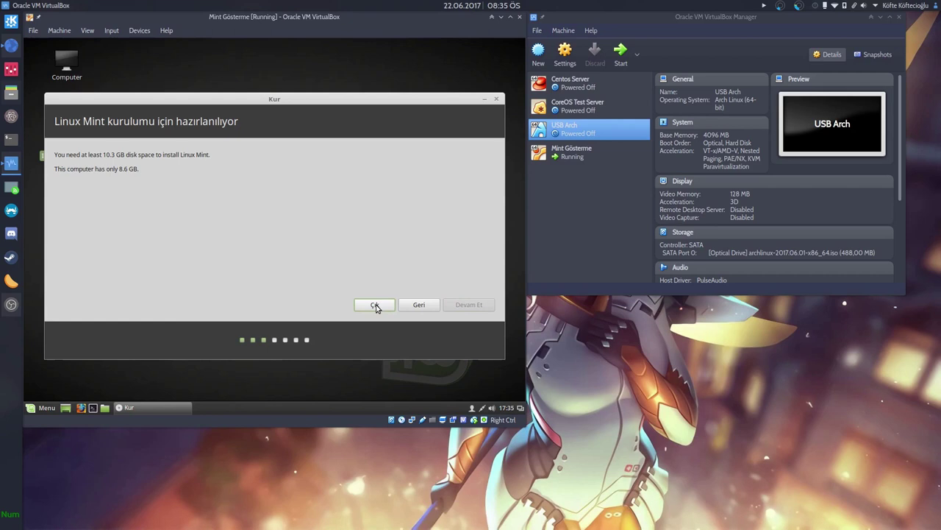
# Step: Quit the Linux Mint installer and power off the Mint Gösterme virtual machine
pyautogui.click(376, 306)
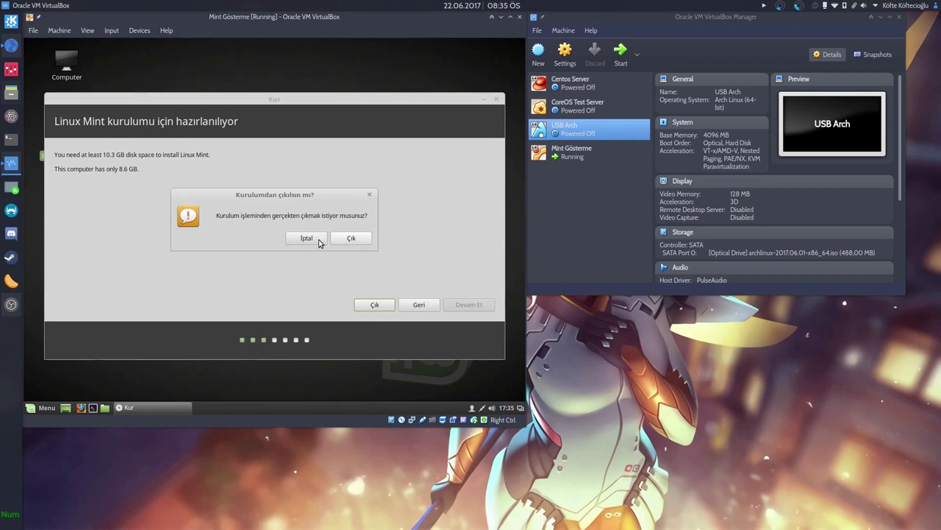
pyautogui.click(350, 239)
pyautogui.click(418, 306)
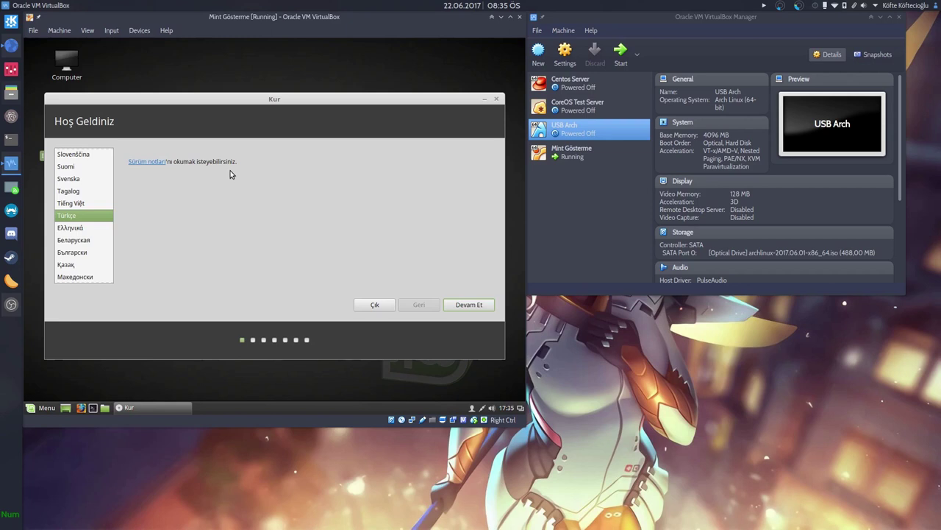
pyautogui.moveTo(281, 103)
pyautogui.mouseDown()
pyautogui.moveTo(283, 134)
pyautogui.moveTo(285, 90)
pyautogui.mouseUp()
pyautogui.click(379, 293)
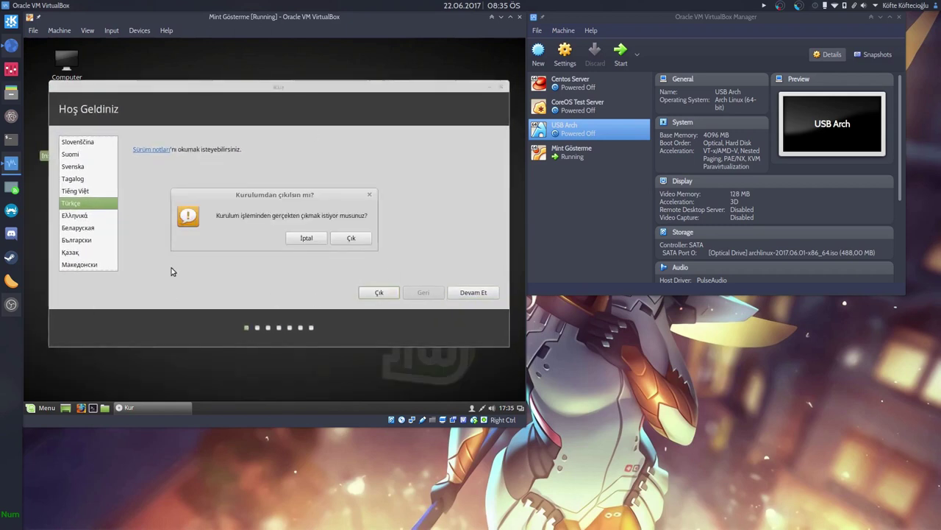
pyautogui.click(352, 239)
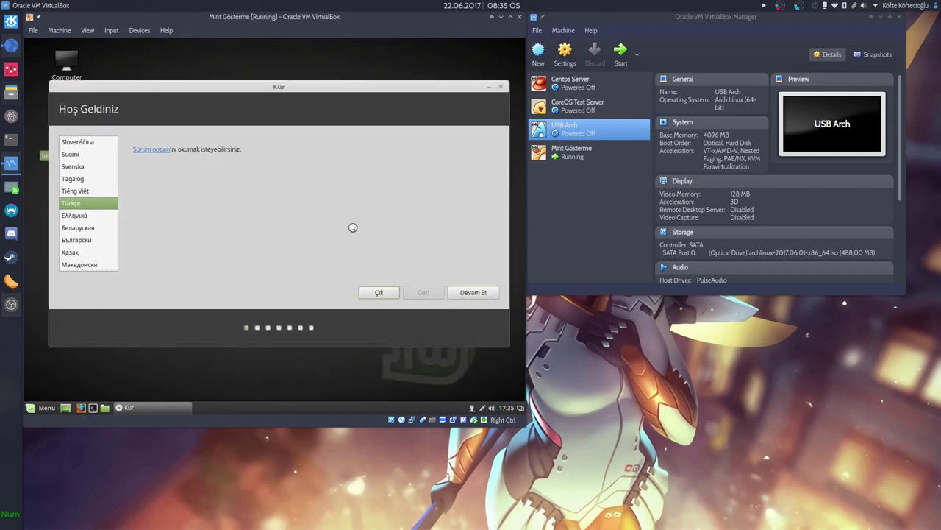
pyautogui.click(519, 19)
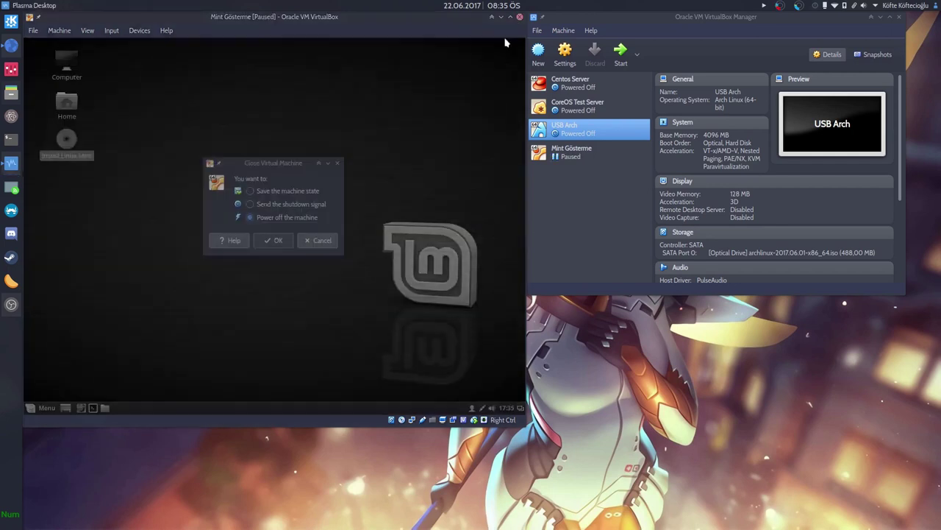
pyautogui.click(278, 240)
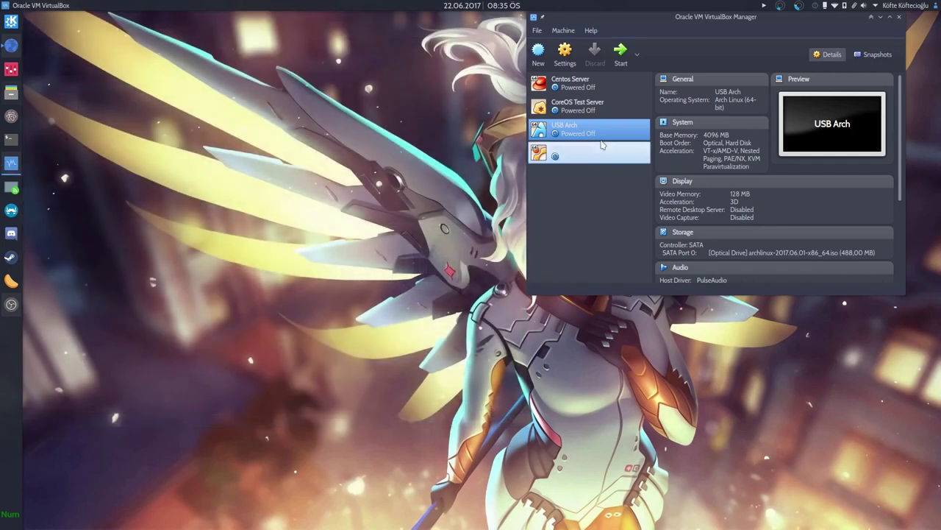
# Step: Start the USB Arch virtual machine, boot the Arch Linux live system, and place its window beside the VirtualBox Manager
pyautogui.doubleClick(592, 134)
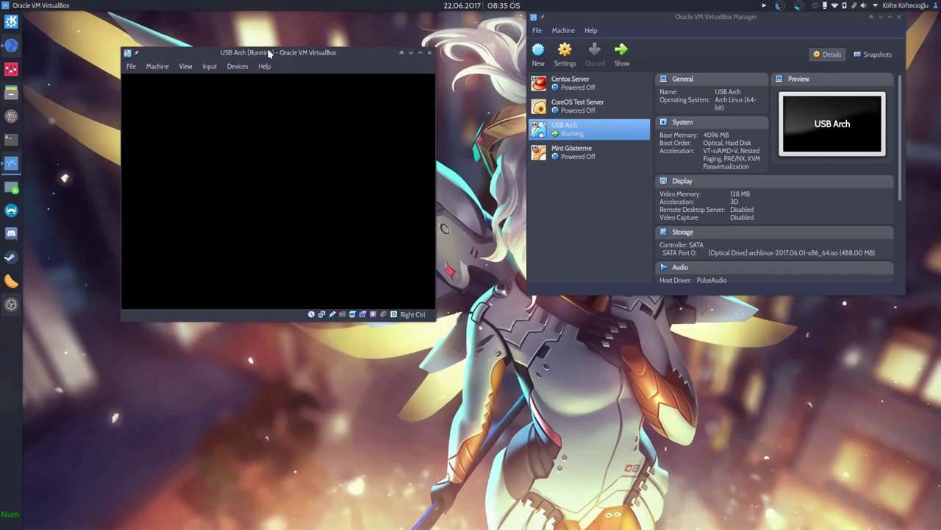
pyautogui.press('Return')
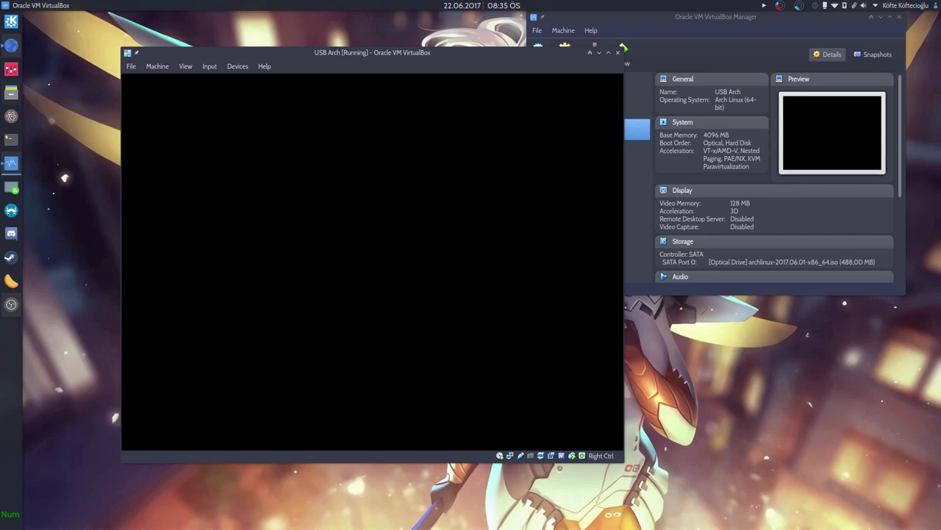
pyautogui.moveTo(330, 63); pyautogui.dragTo(232, 30)
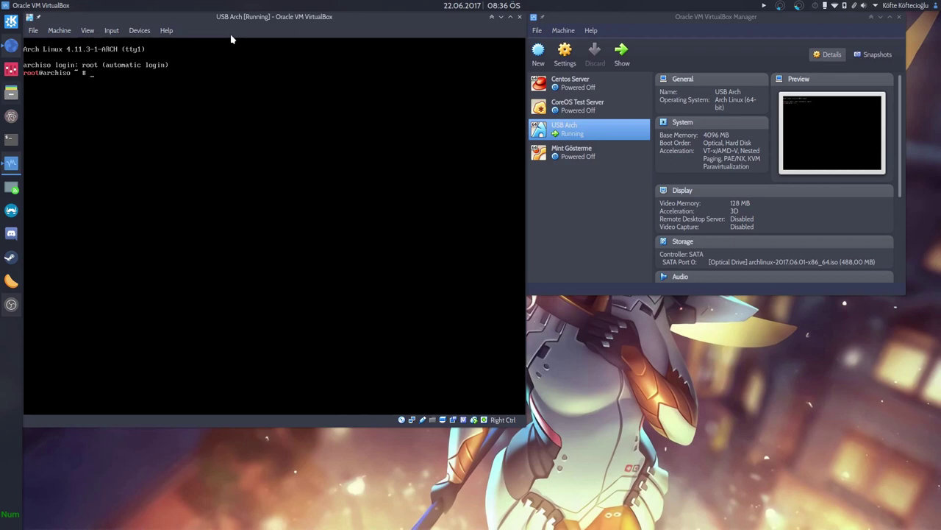
# Step: Load the Turkish Q keyboard layout in the live console with loadkeys trq
pyautogui.press('BackSpace')
pyautogui.write('loadkeys trq')
pyautogui.press('Return')
# Step: Switch to Firefox, look over the ArchWiki Installation guide's disk partitioning steps and contents, and return to the virtual machine
pyautogui.click(690, 398)
pyautogui.hotkey('alt', 'Tab')
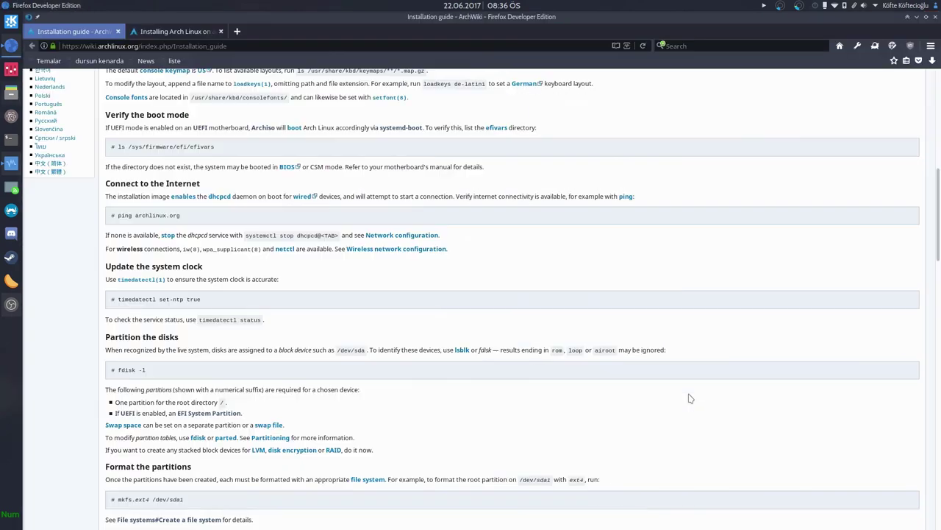
pyautogui.scroll(-4, 188, 164)
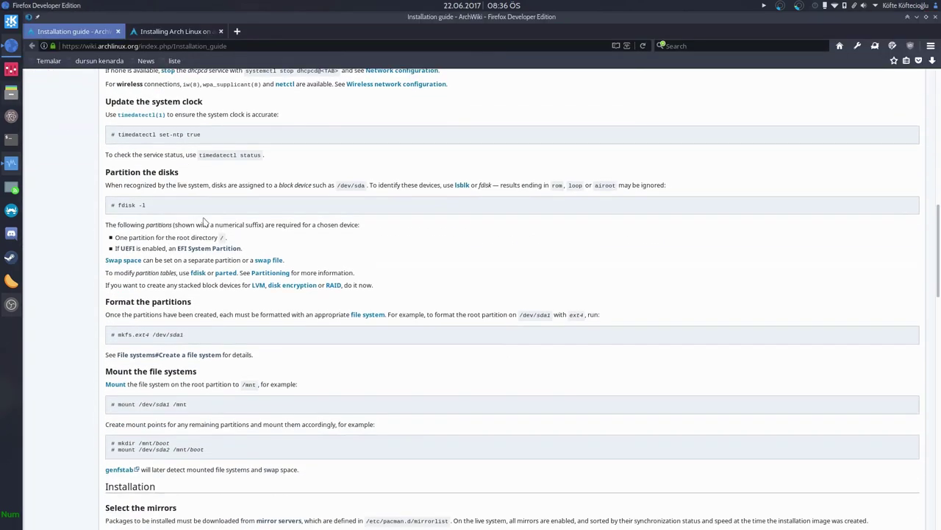
pyautogui.scroll(15, 205, 222)
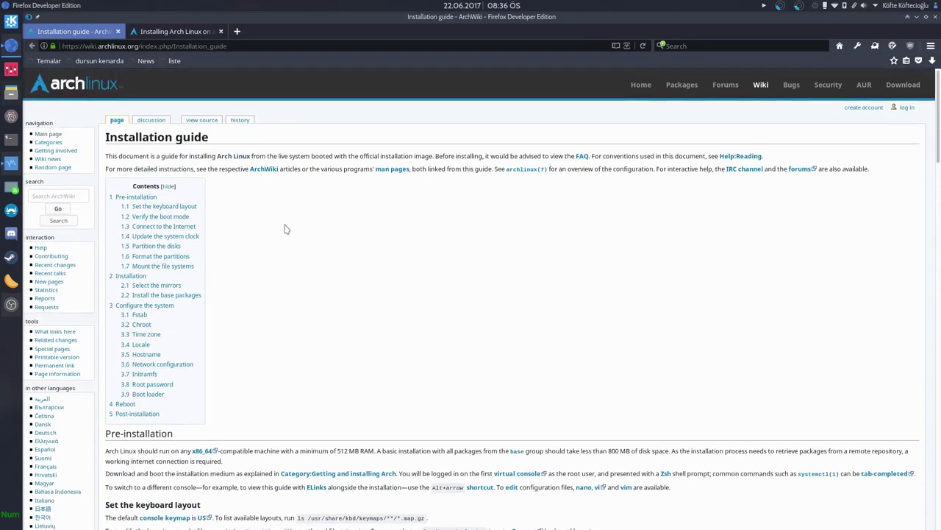
pyautogui.click(907, 16)
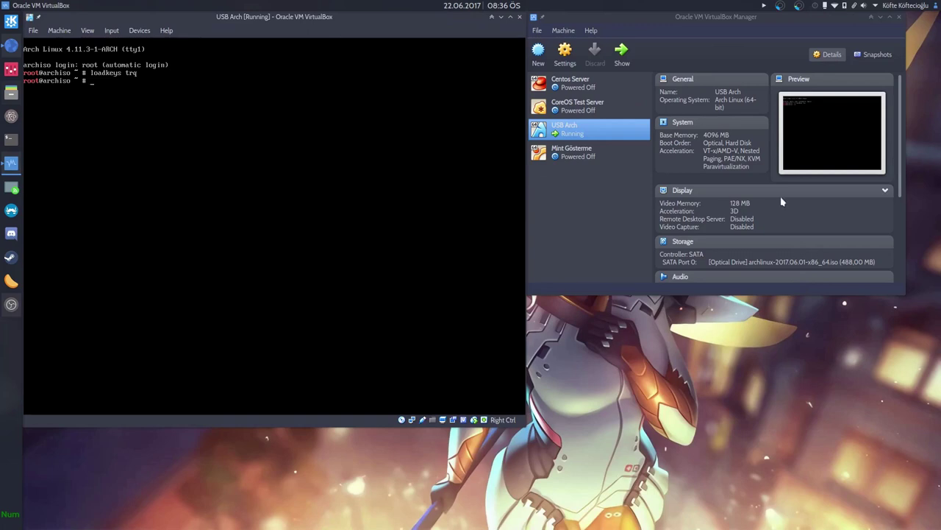